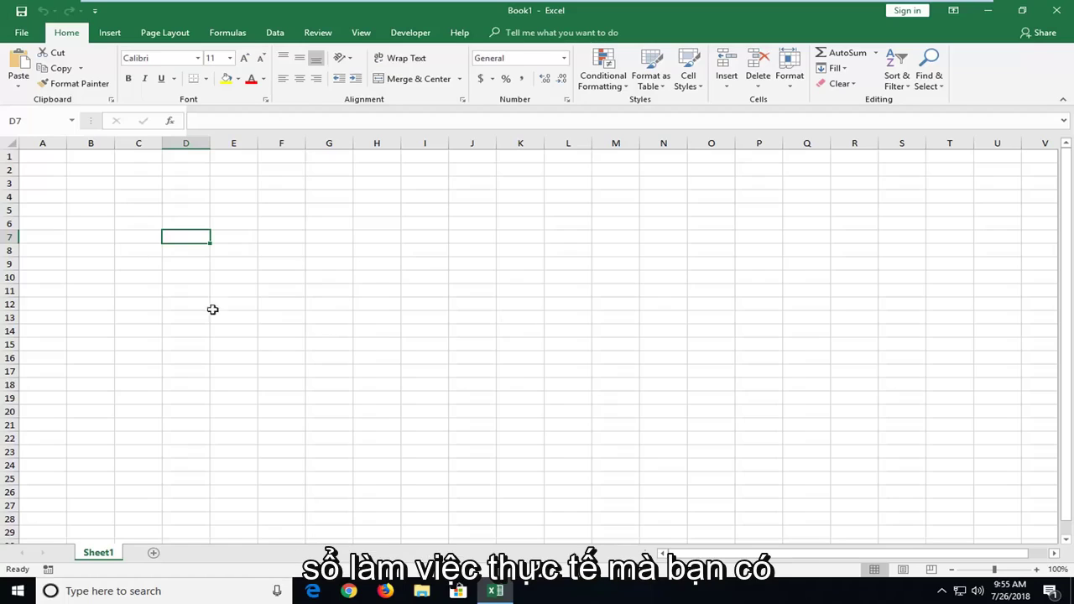
Step: Open the Excel Options and show the settings for how workbooks are saved
click(109, 238)
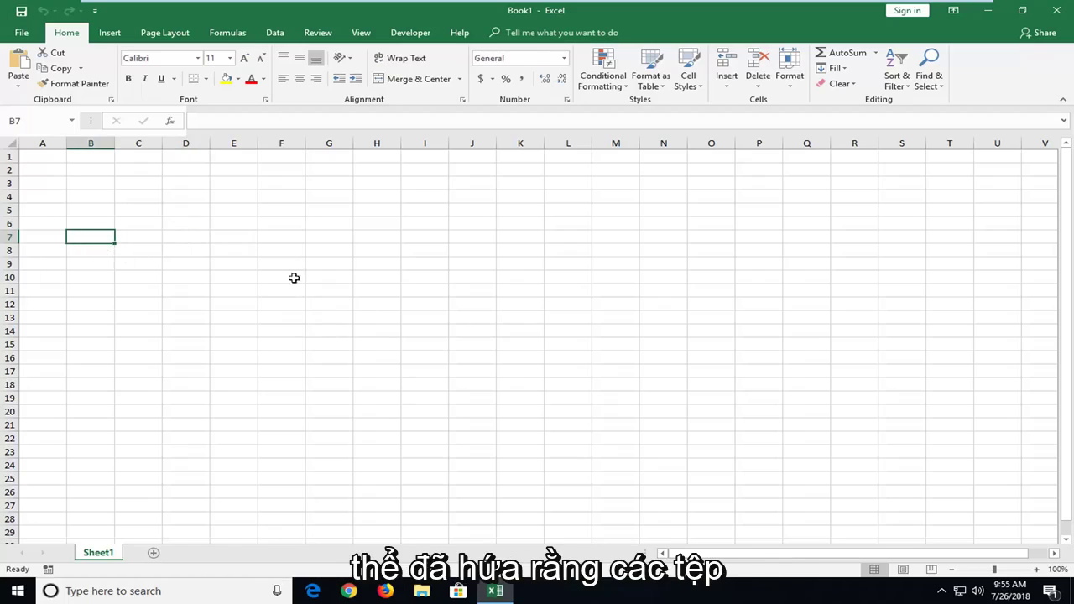
click(21, 34)
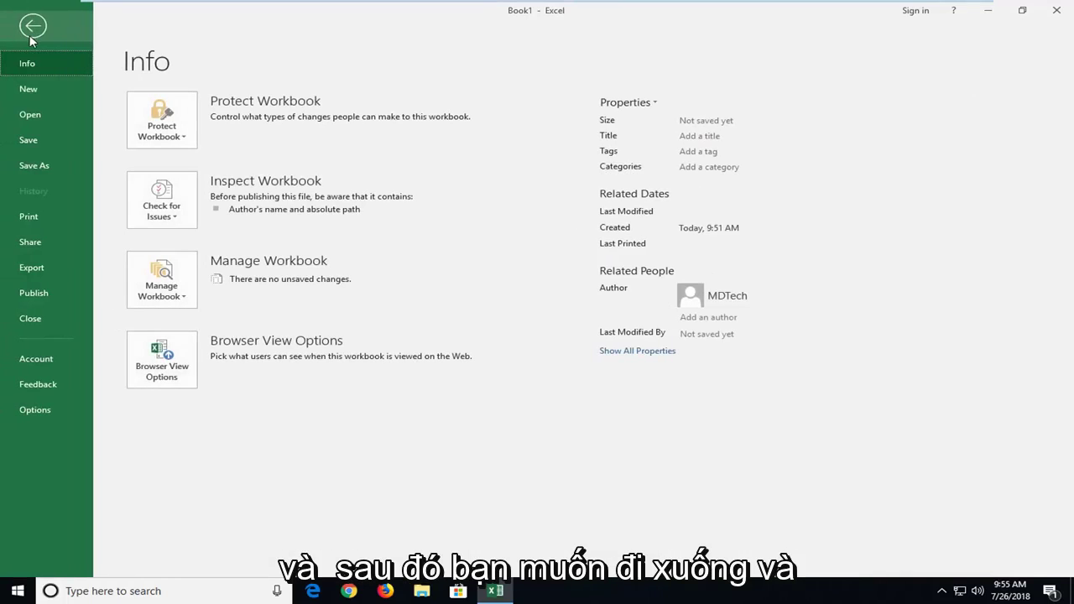
click(24, 418)
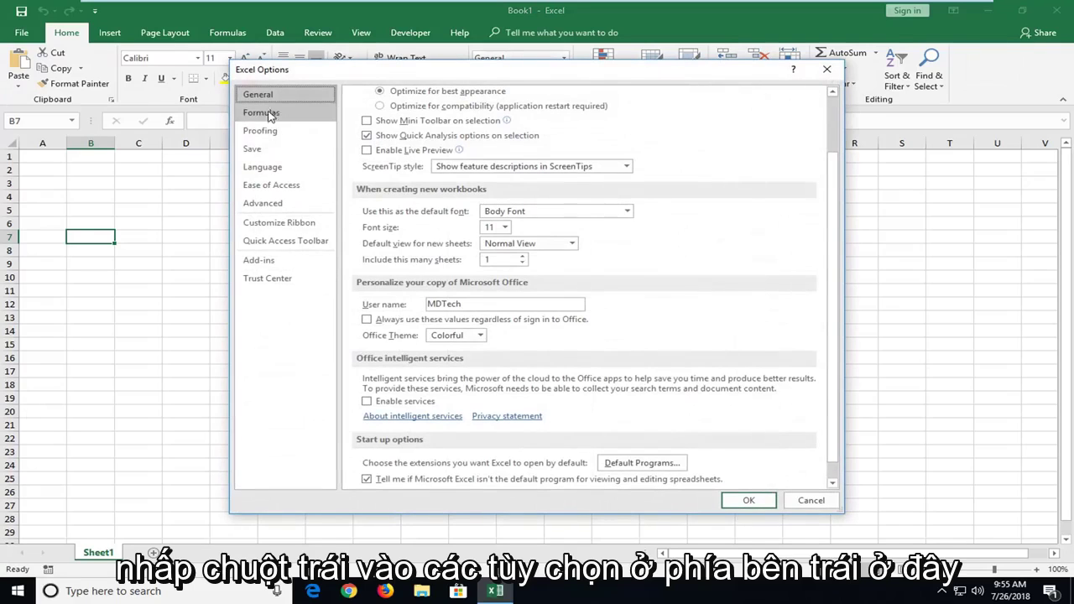
click(253, 156)
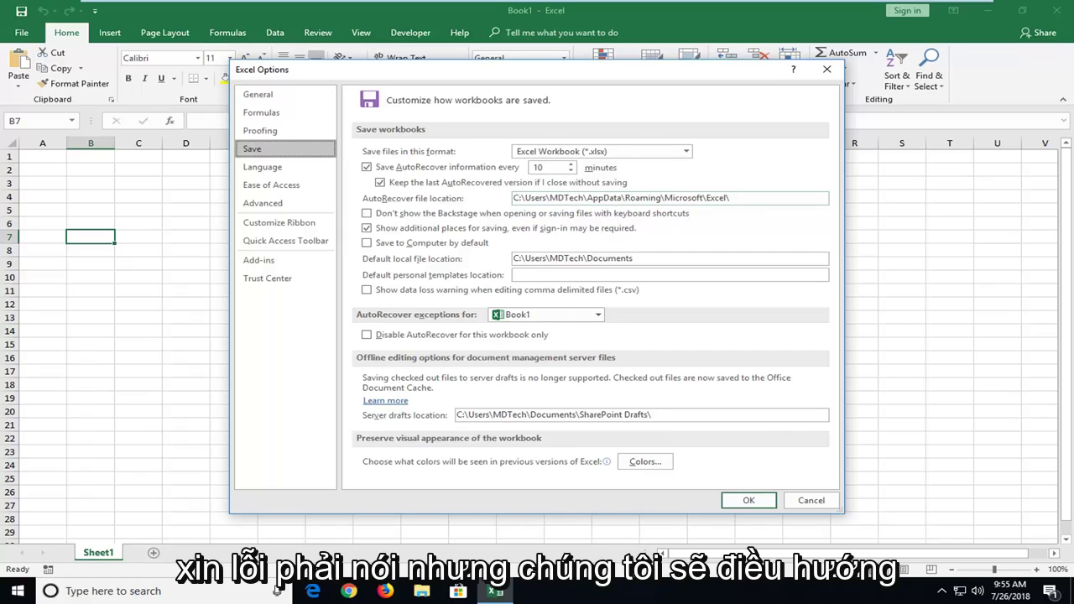
Step: Switch to File Explorer at This PC and arrange its window beside the Excel Options dialog
click(10, 595)
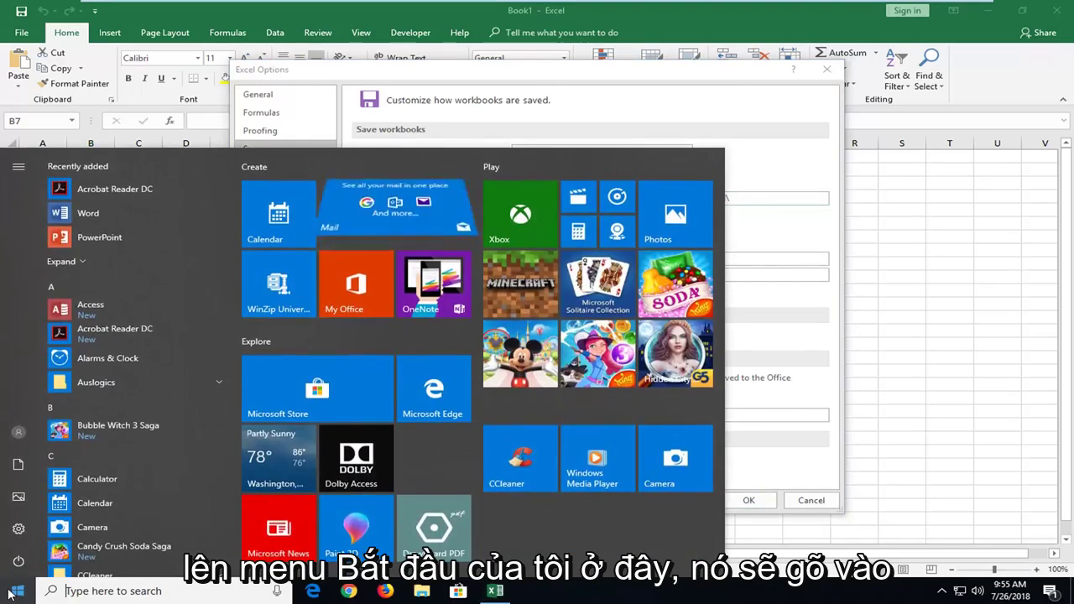
text(computer)
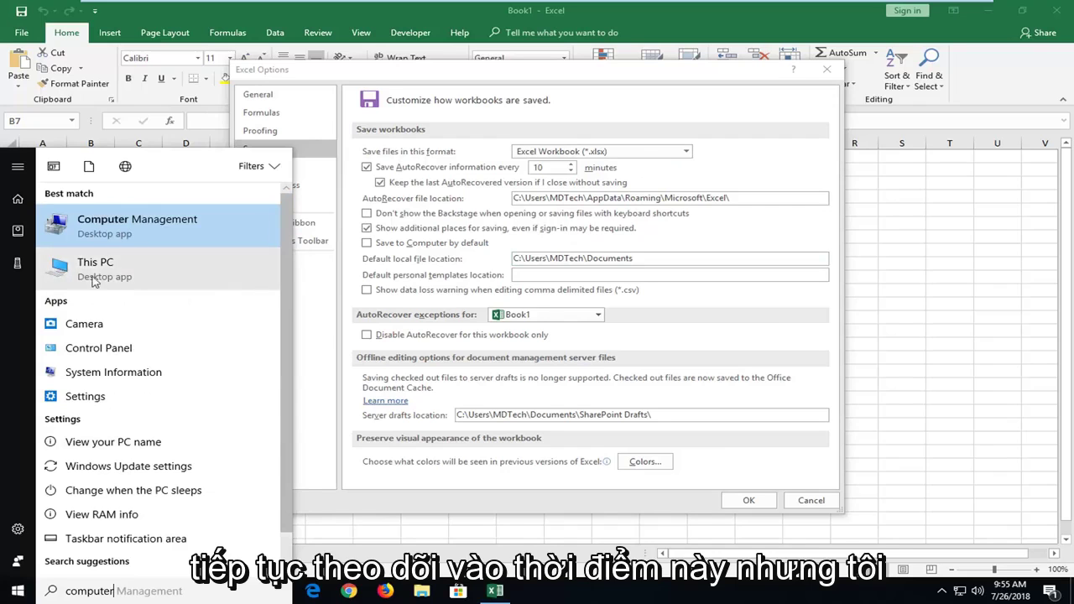
key(Escape)
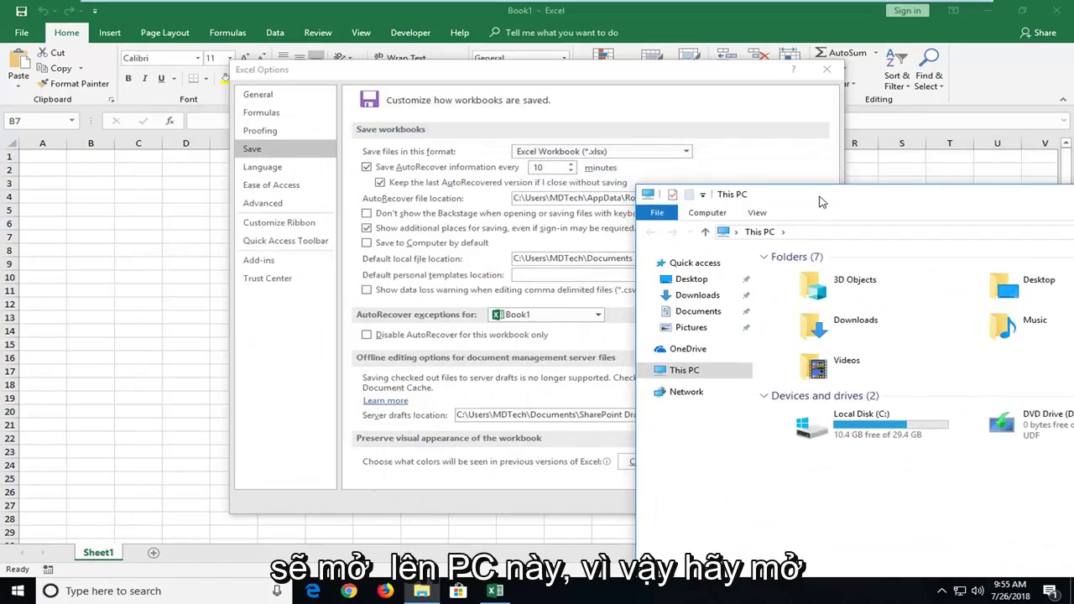
drag(479, 70, 289, 39)
click(421, 591)
drag(751, 263, 691, 110)
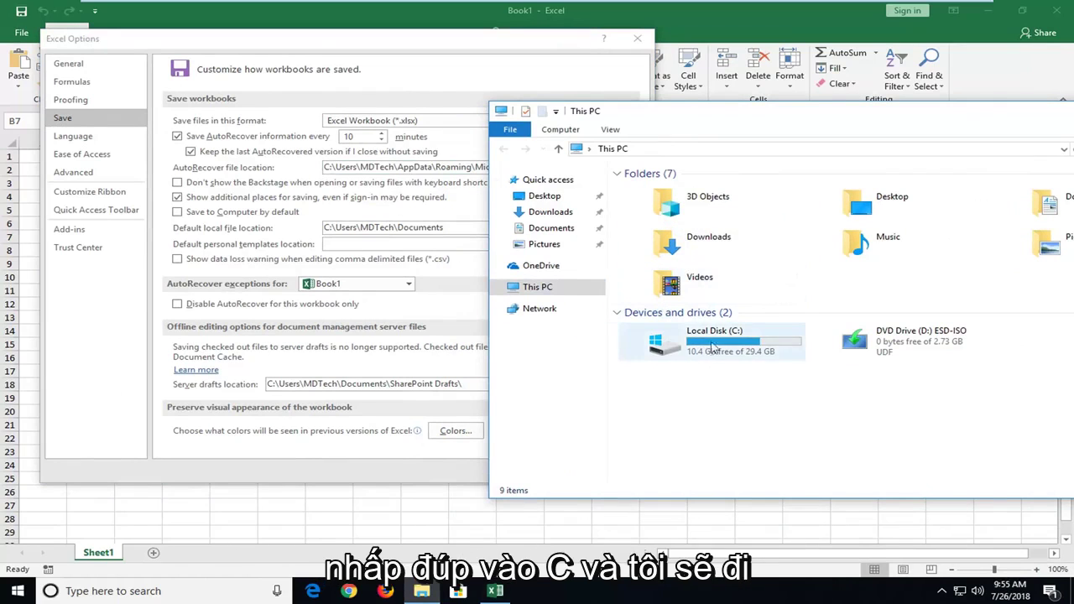
Step: Browse from Local Disk (C:) through Users into the current user's profile folder
double_click(721, 344)
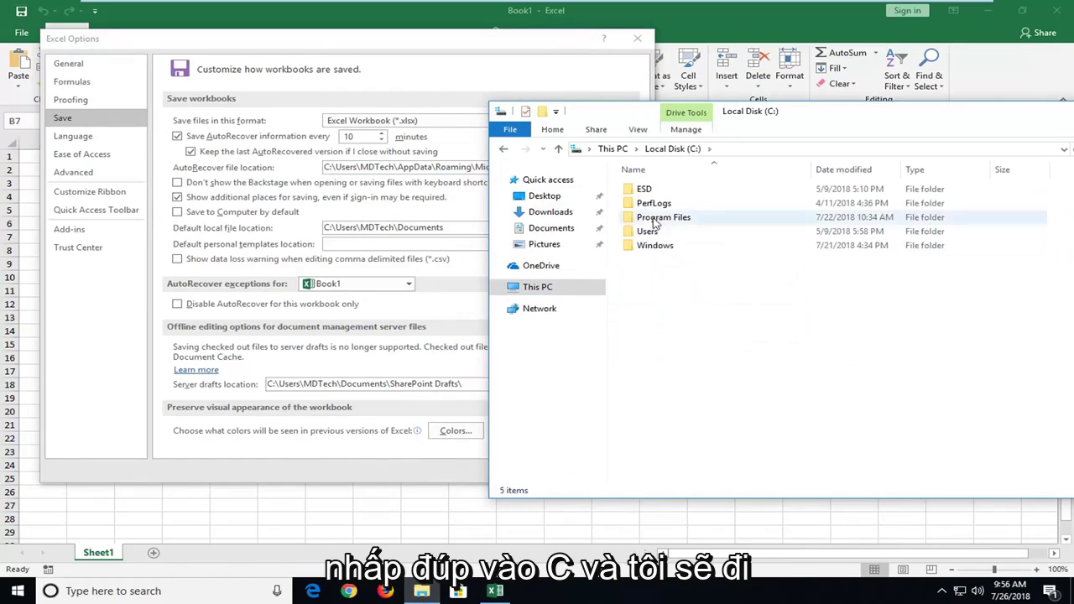
double_click(660, 233)
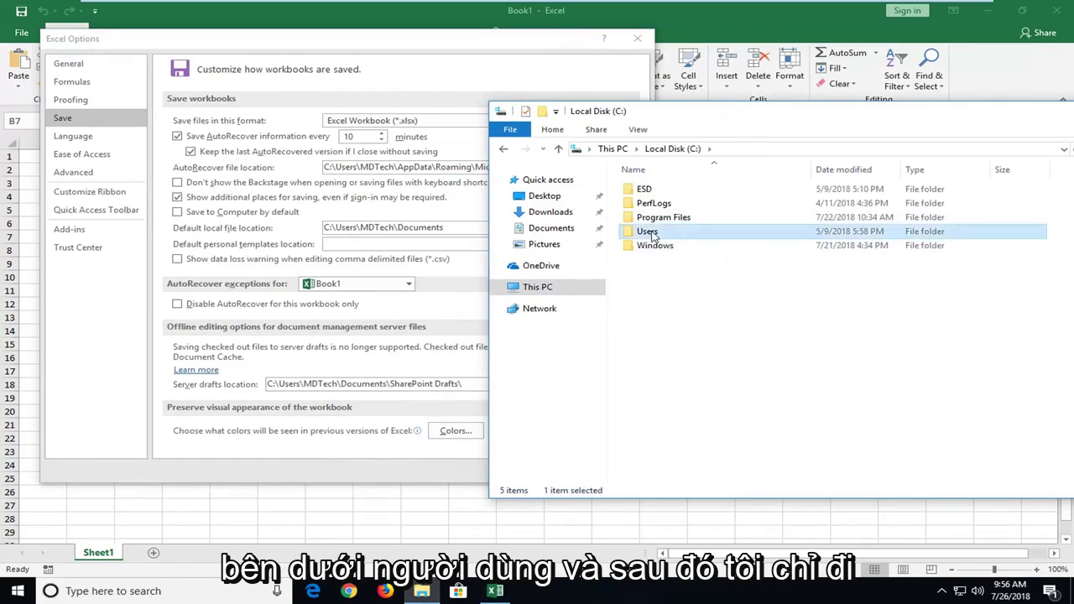
drag(659, 111, 716, 107)
click(686, 187)
double_click(709, 185)
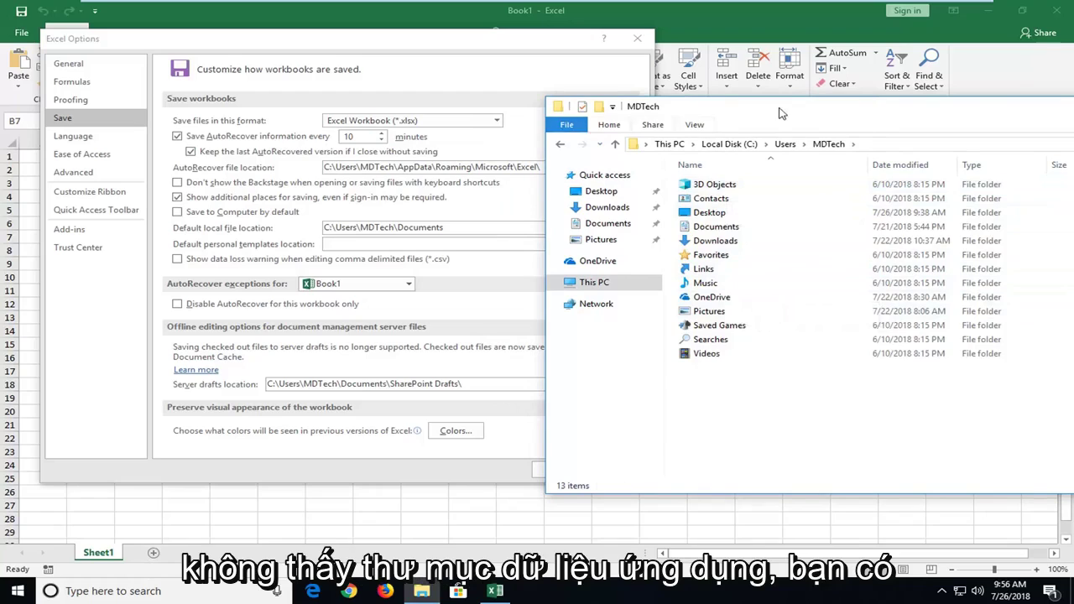
Step: Set the folder options to show hidden files, folders, and drives, and apply the change
drag(780, 112, 472, 124)
click(386, 137)
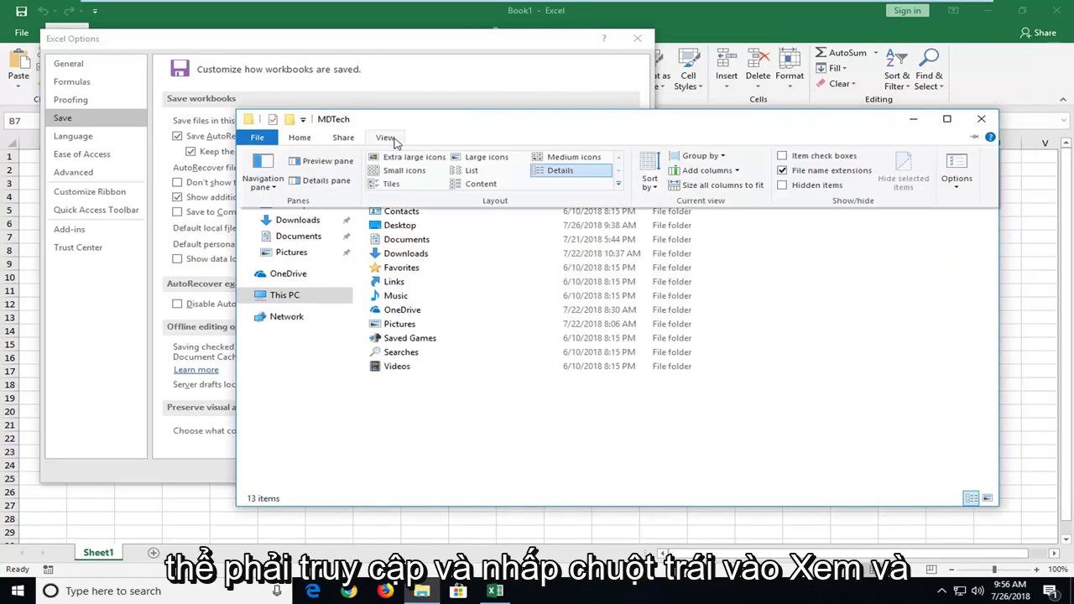
click(961, 168)
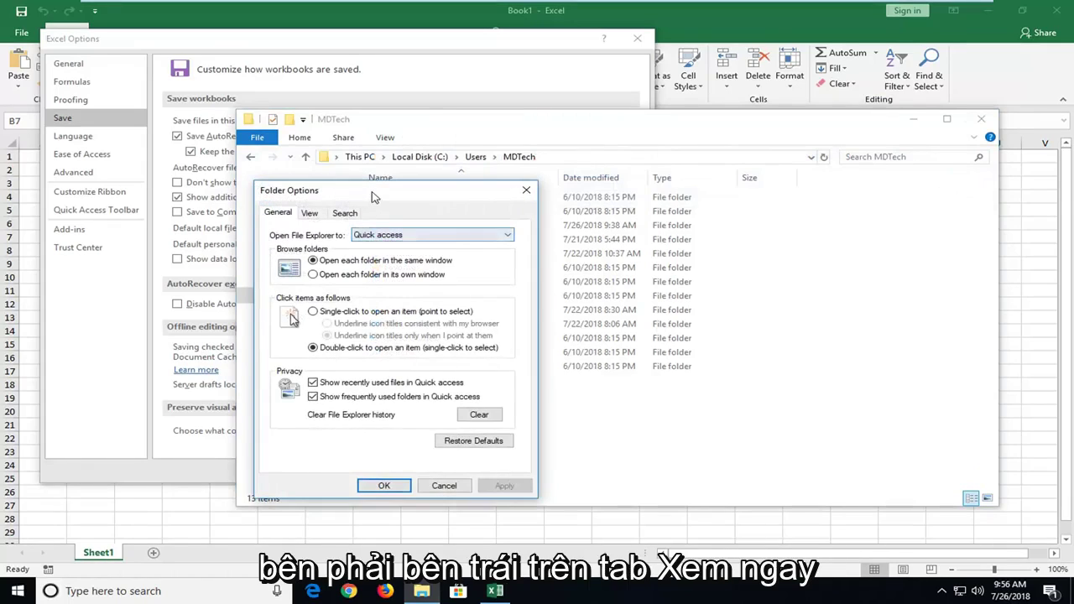
drag(375, 197, 554, 150)
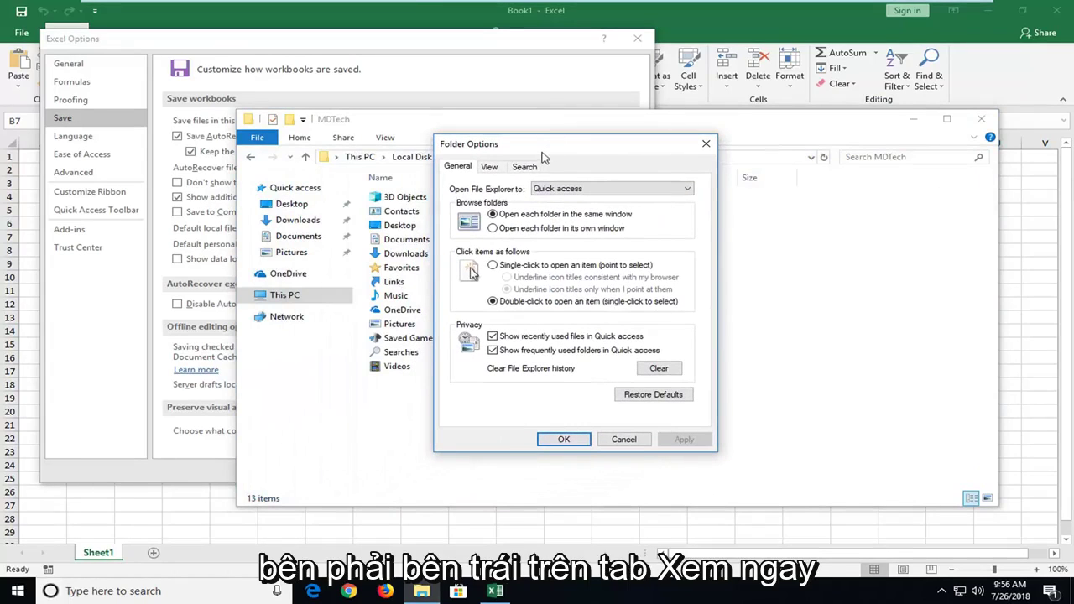
click(490, 168)
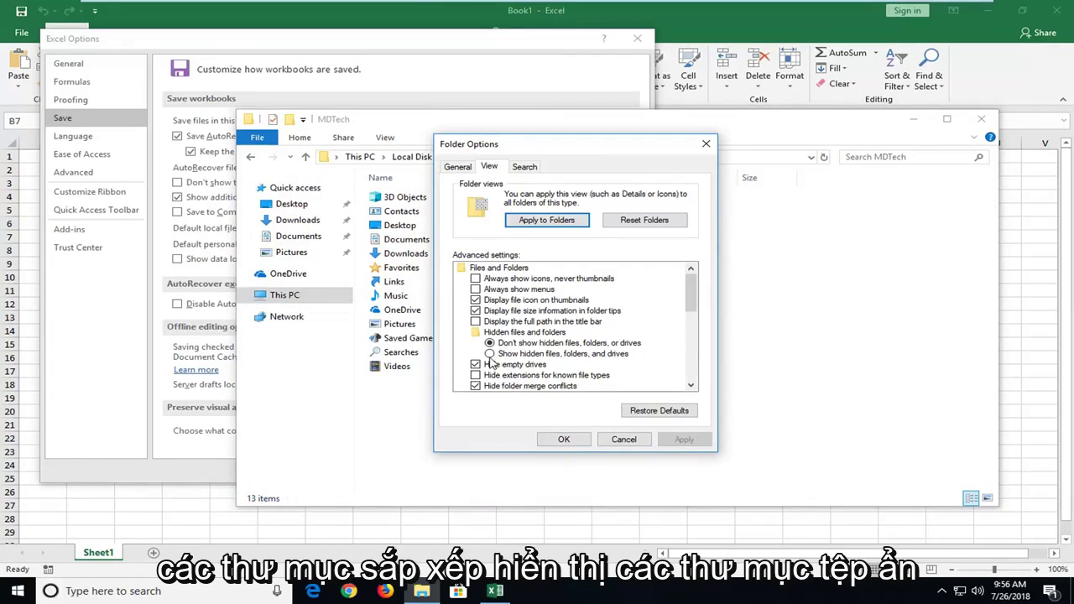
click(495, 356)
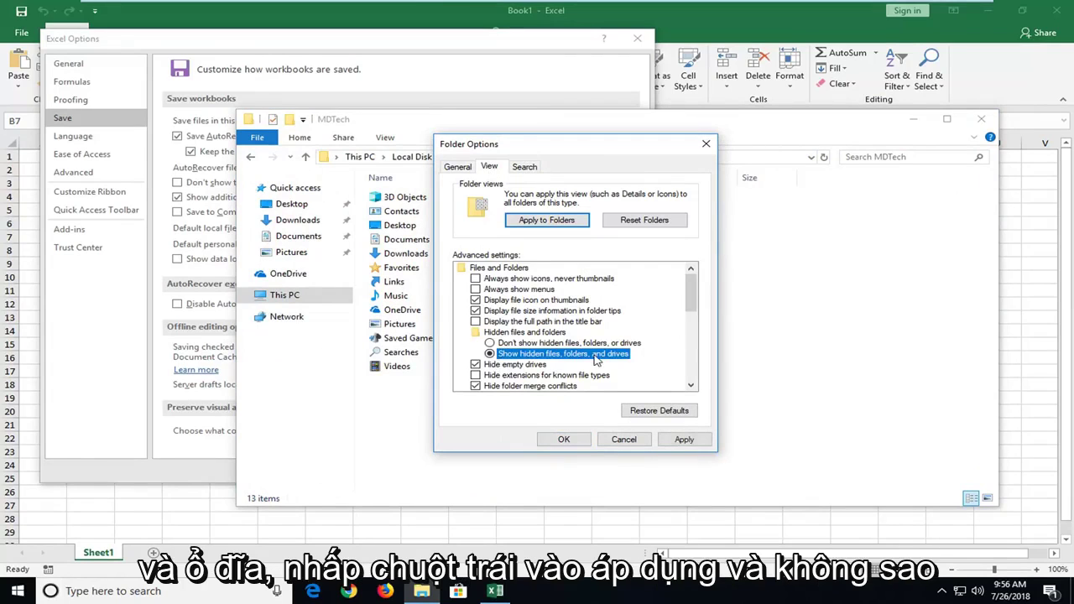
click(684, 439)
click(564, 440)
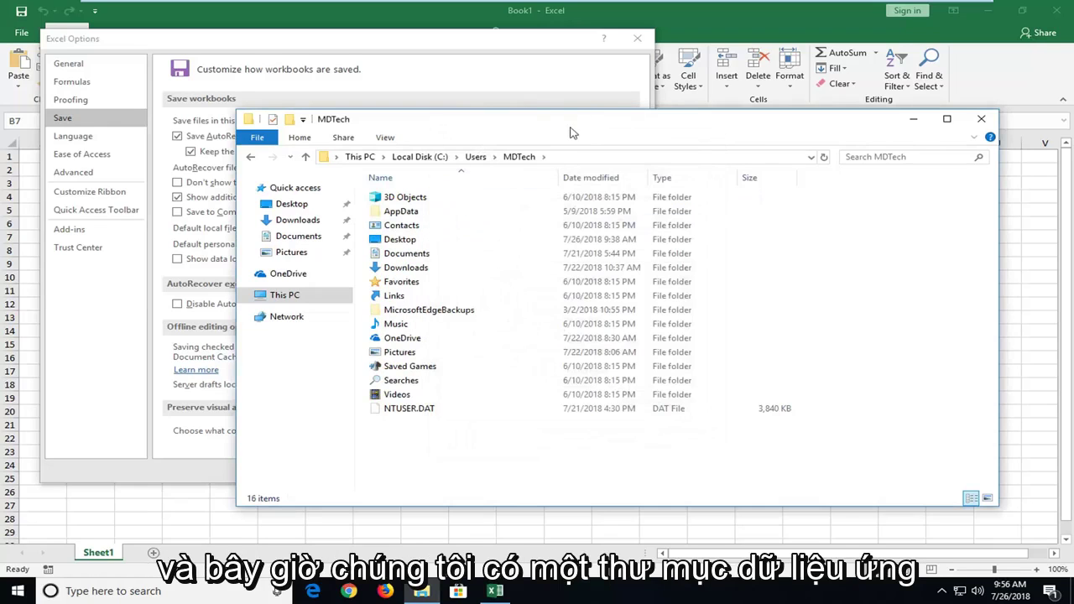
Step: Browse from the profile folder through AppData, Roaming and Microsoft to the Excel AutoRecover folder
drag(528, 122, 772, 112)
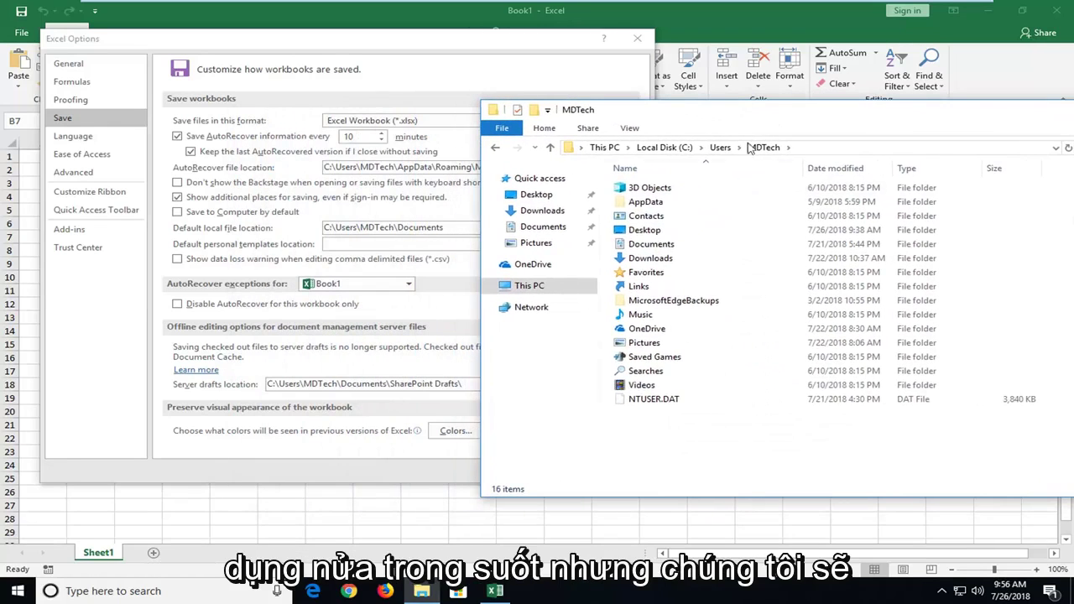
click(633, 202)
drag(672, 121, 725, 112)
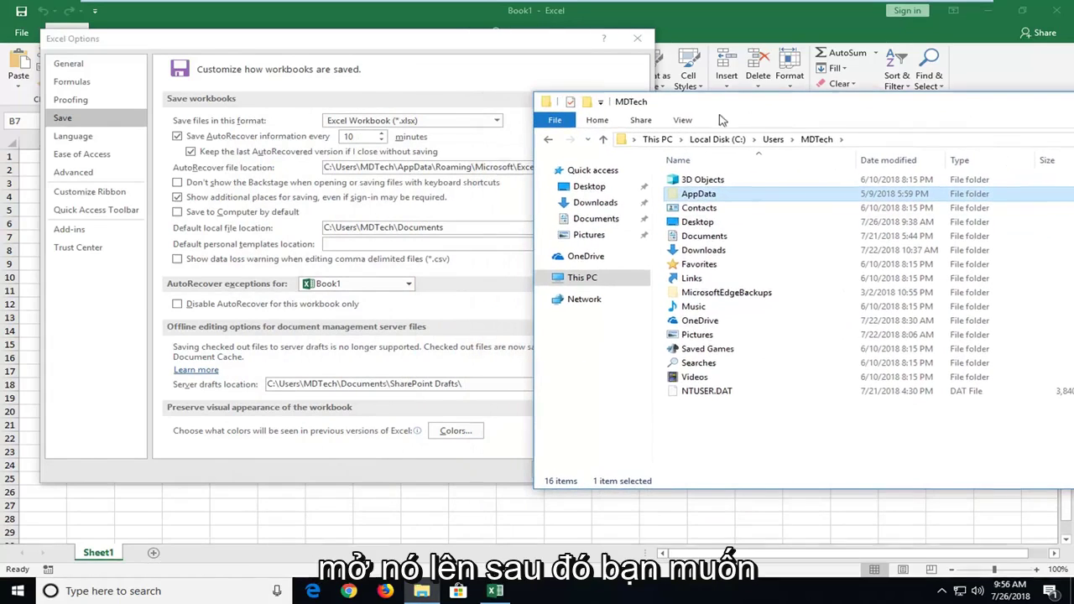
double_click(697, 194)
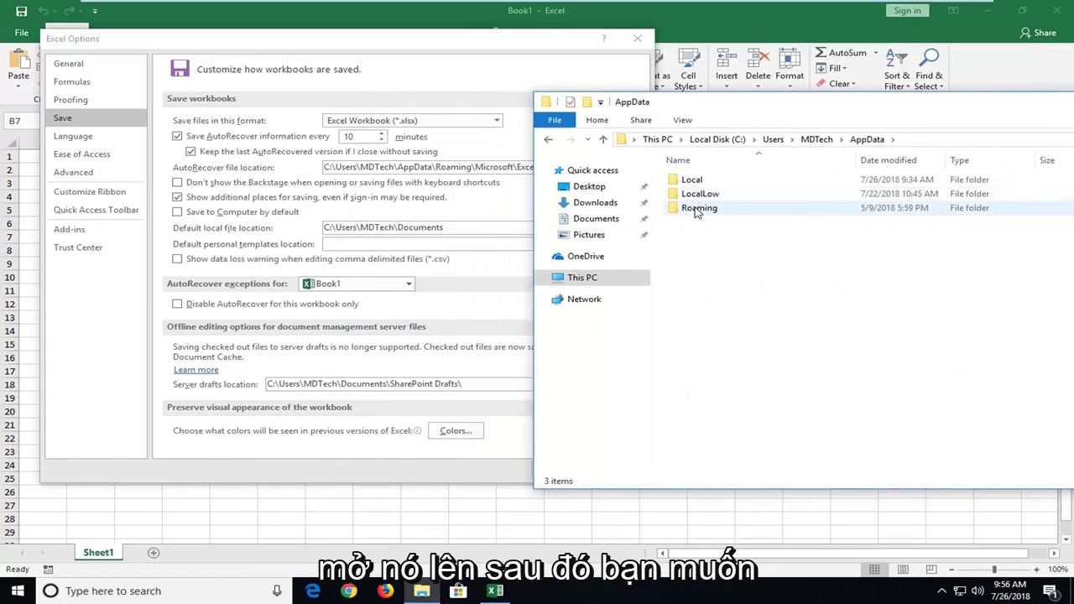
double_click(696, 208)
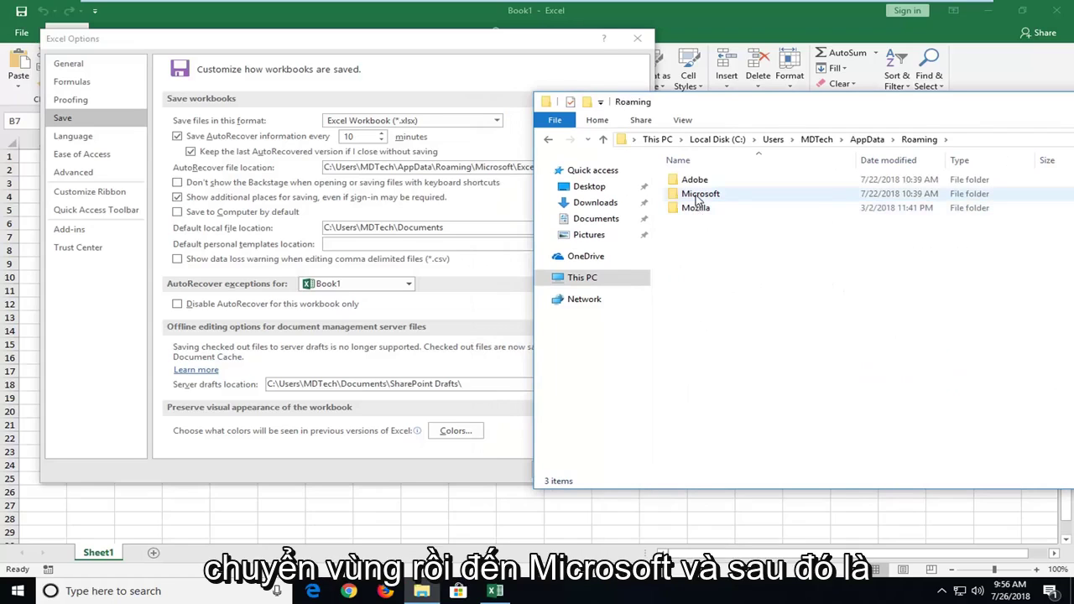
double_click(696, 193)
double_click(696, 221)
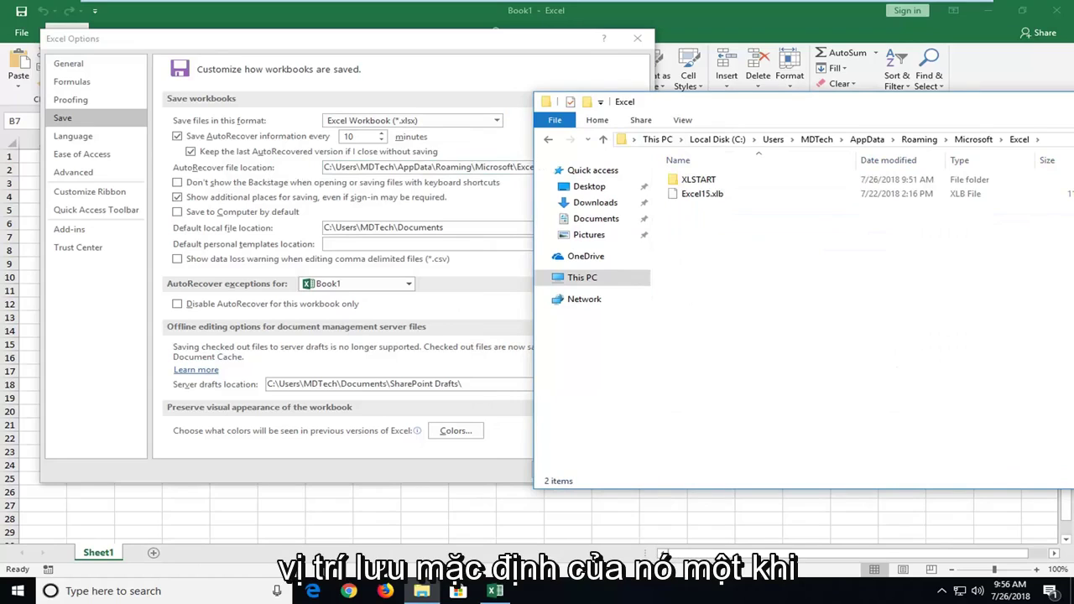
Step: Check the XLSTART subfolder and the Excel folder for recovered workbooks, and close File Explorer
mouse_move(721, 108)
mouse_down()
mouse_move(753, 107)
mouse_move(711, 107)
mouse_up()
double_click(688, 178)
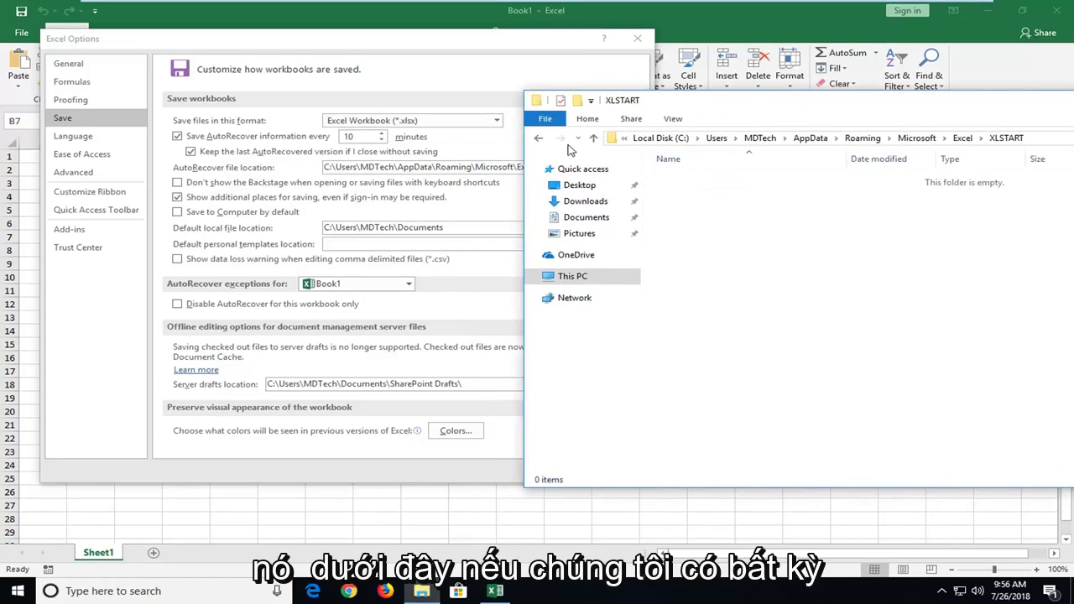
drag(758, 109, 573, 104)
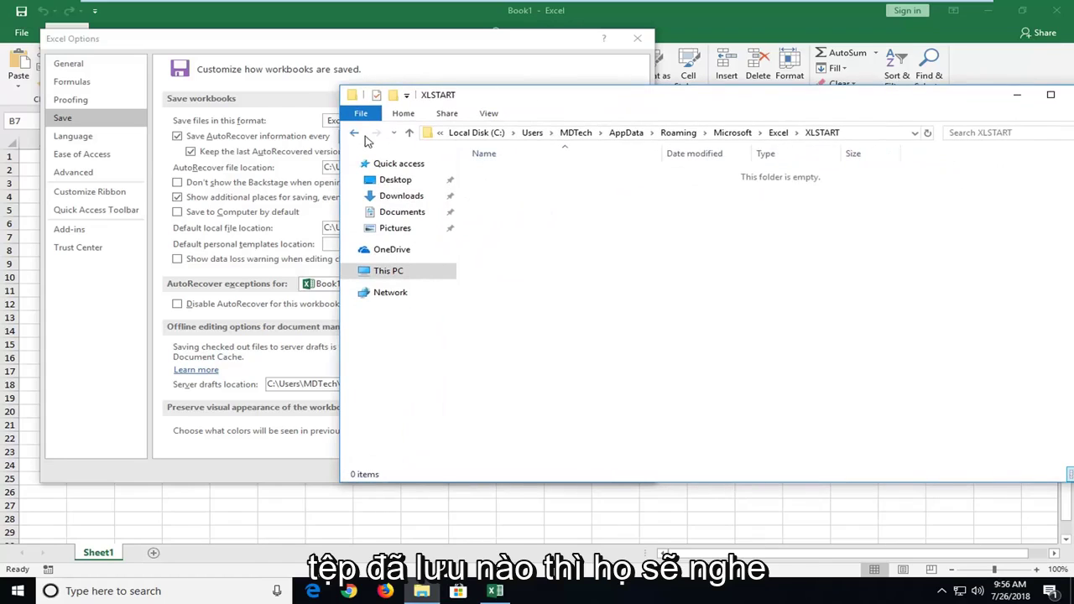
click(355, 134)
click(544, 186)
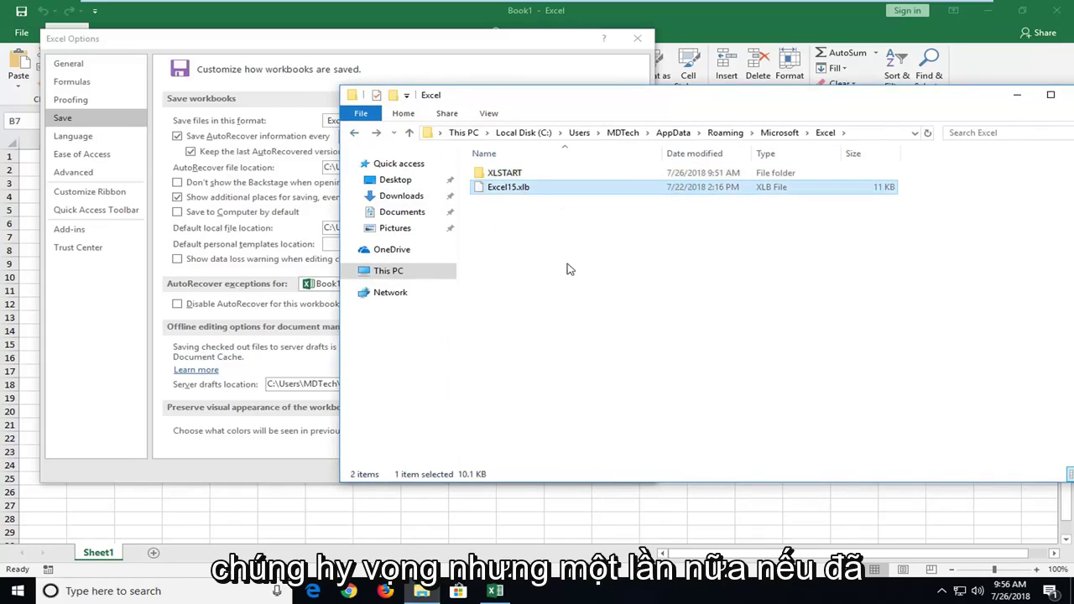
drag(781, 104, 693, 104)
click(998, 94)
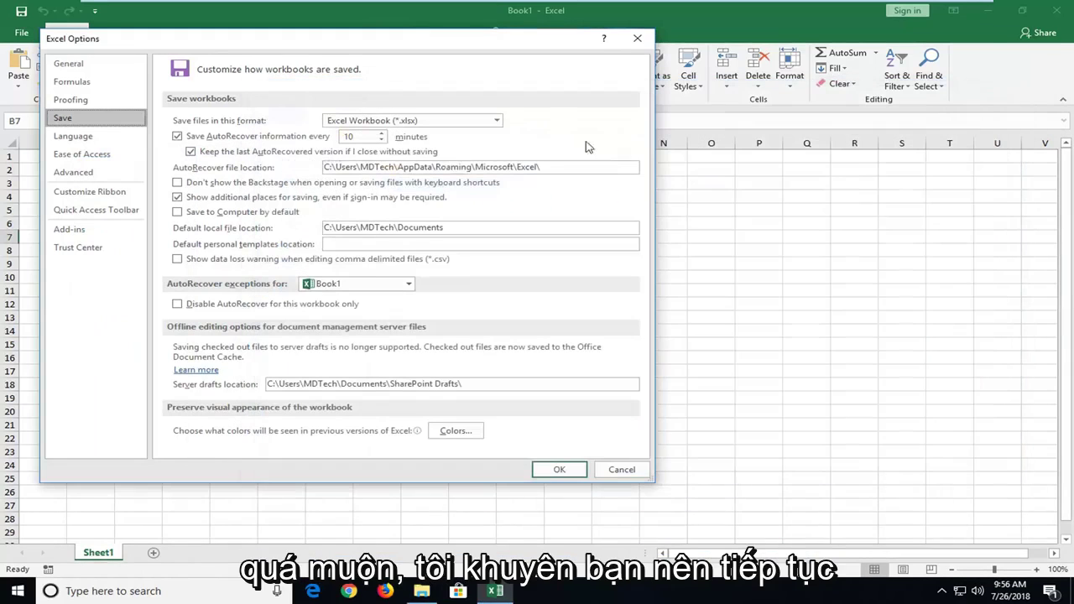
Step: Set AutoRecover information to save every 1 minute and accept the Excel Options
click(382, 140)
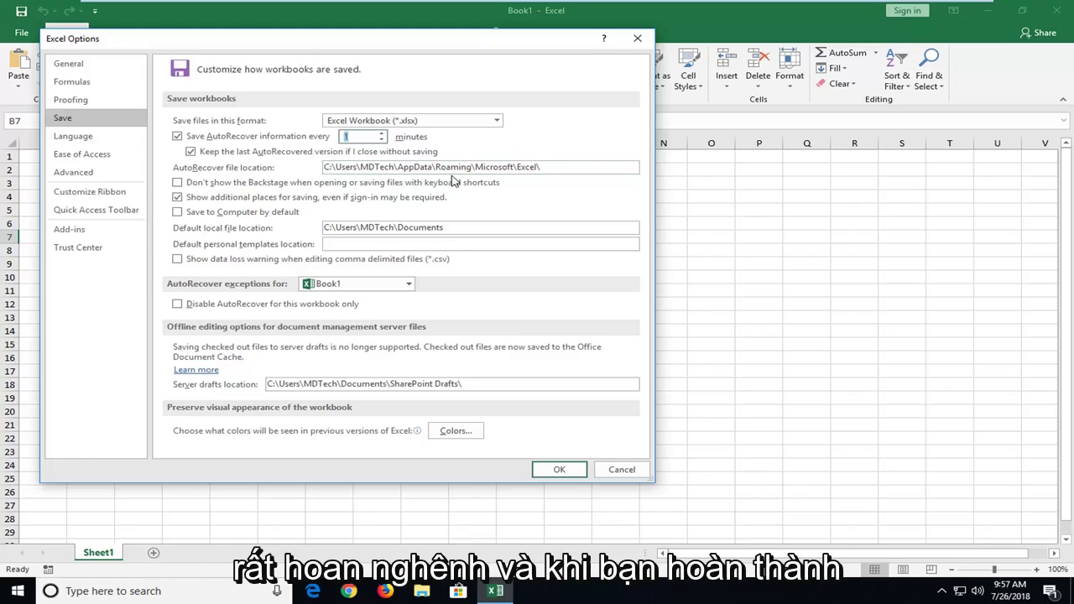
click(560, 468)
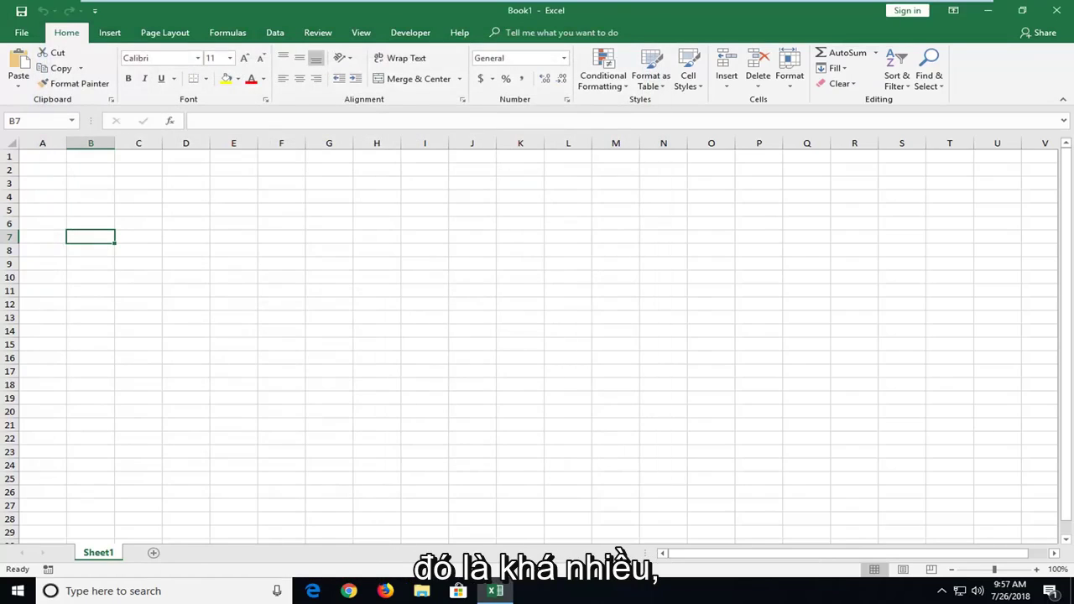